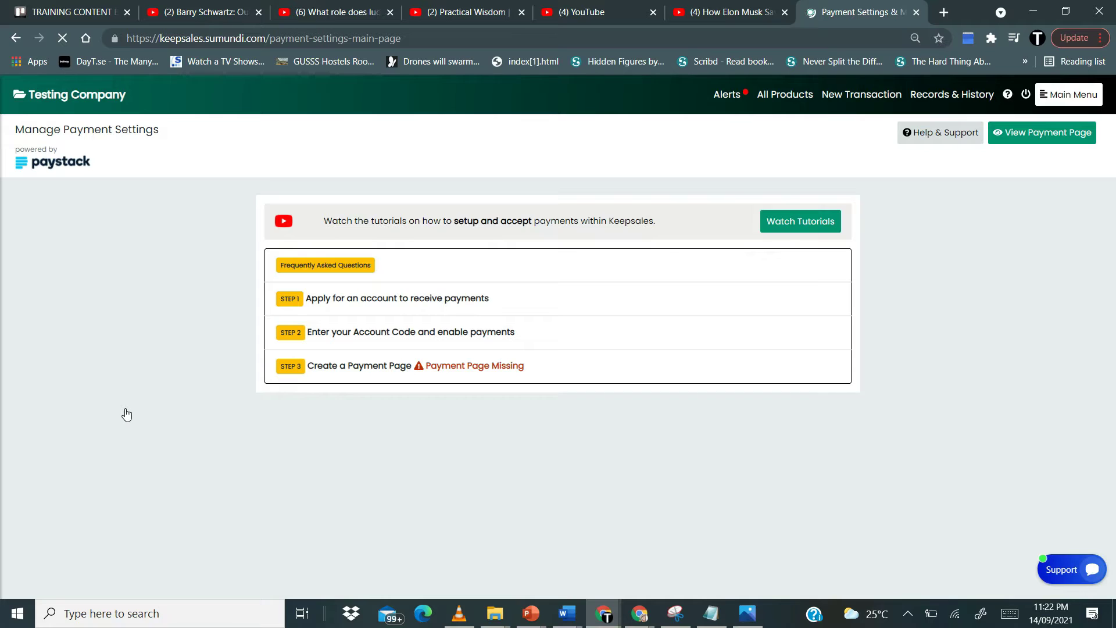
- Expand Step 3 'Create a Payment Page' and place the cursor in the keepsales.sumundi.com/pay/ link field
left_click(360, 376)
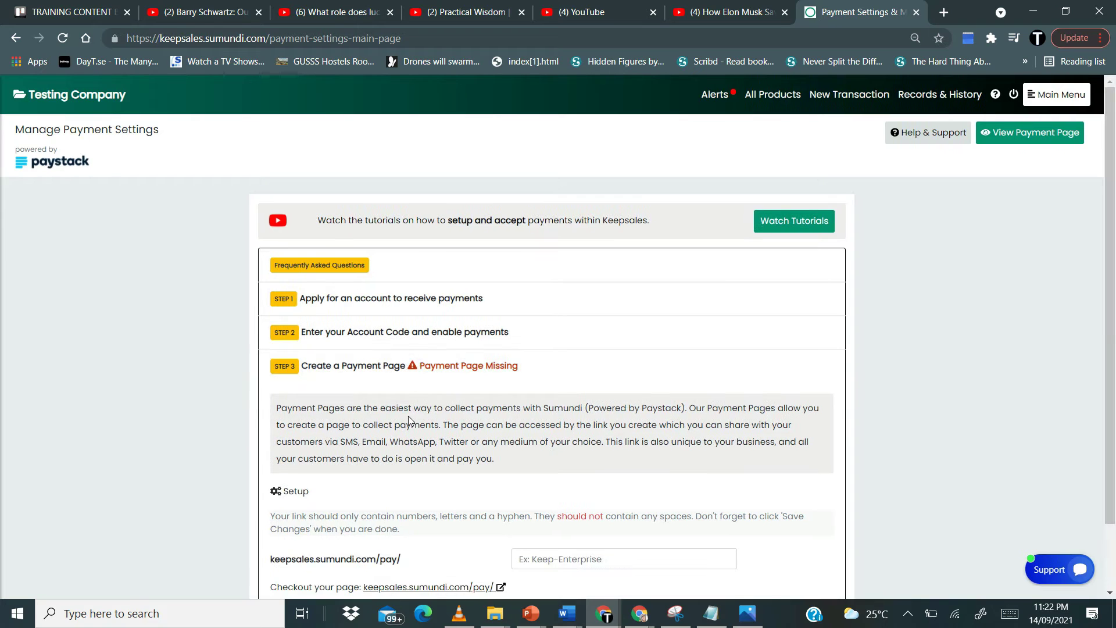
scroll(410, 419, "down", 1)
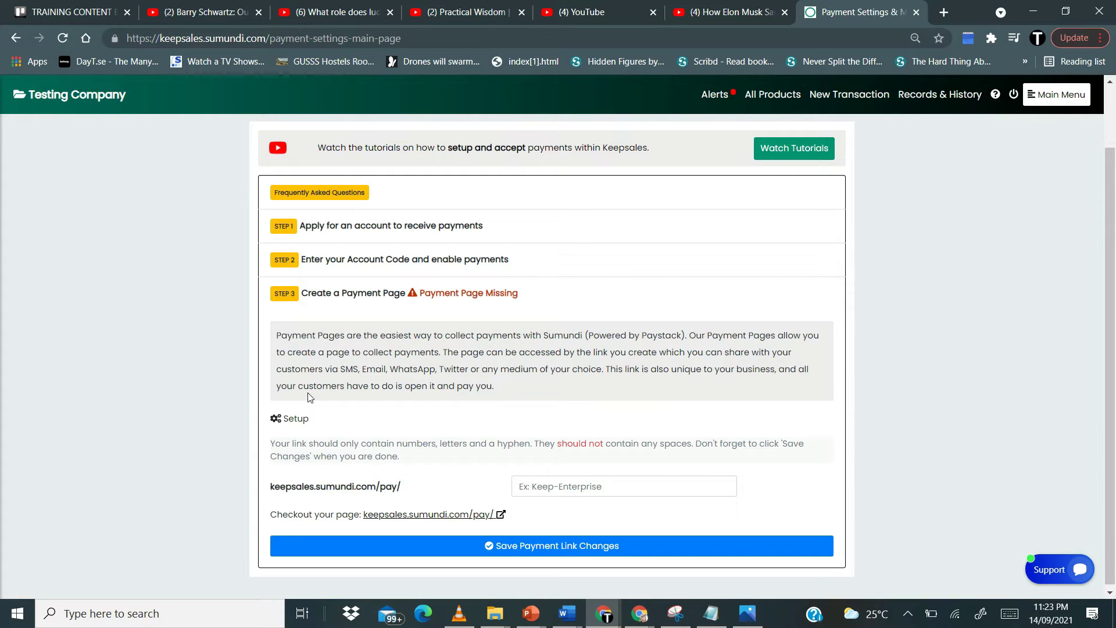
scroll(375, 387, "down", 1)
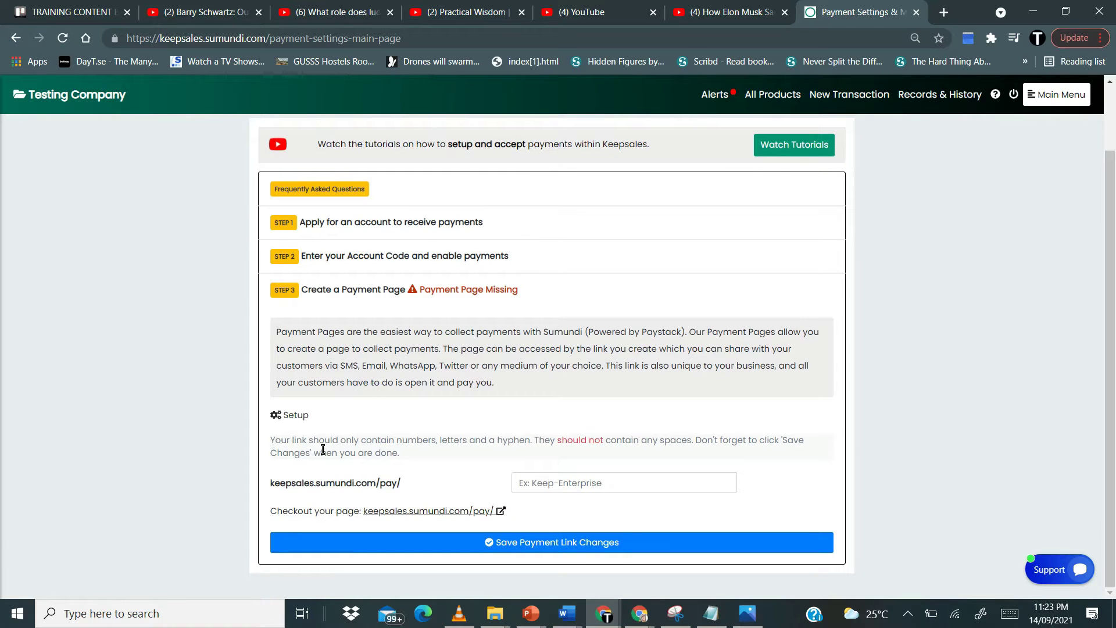
left_click(540, 483)
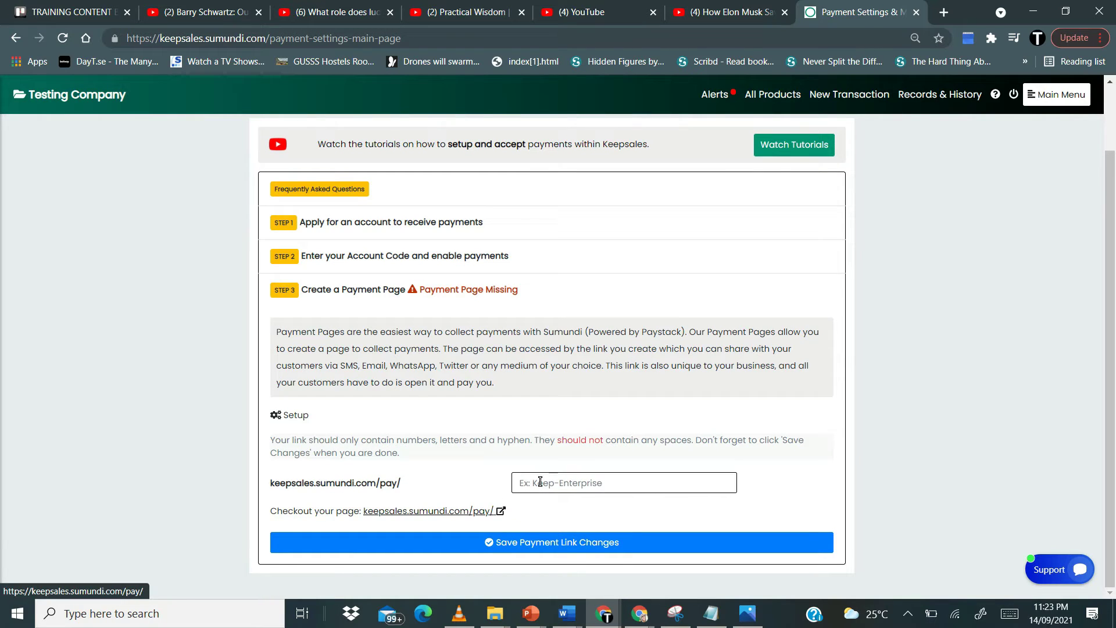
- Enter 'testingcompany' as the payment page link name, correcting earlier typos
left_click(573, 485)
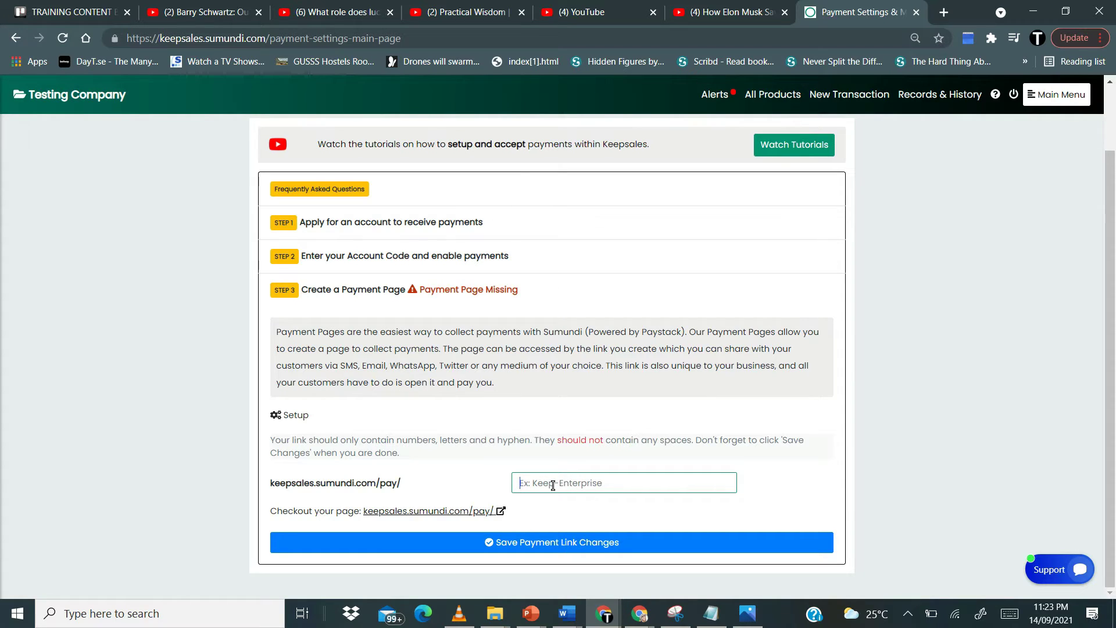
type("testingcompany")
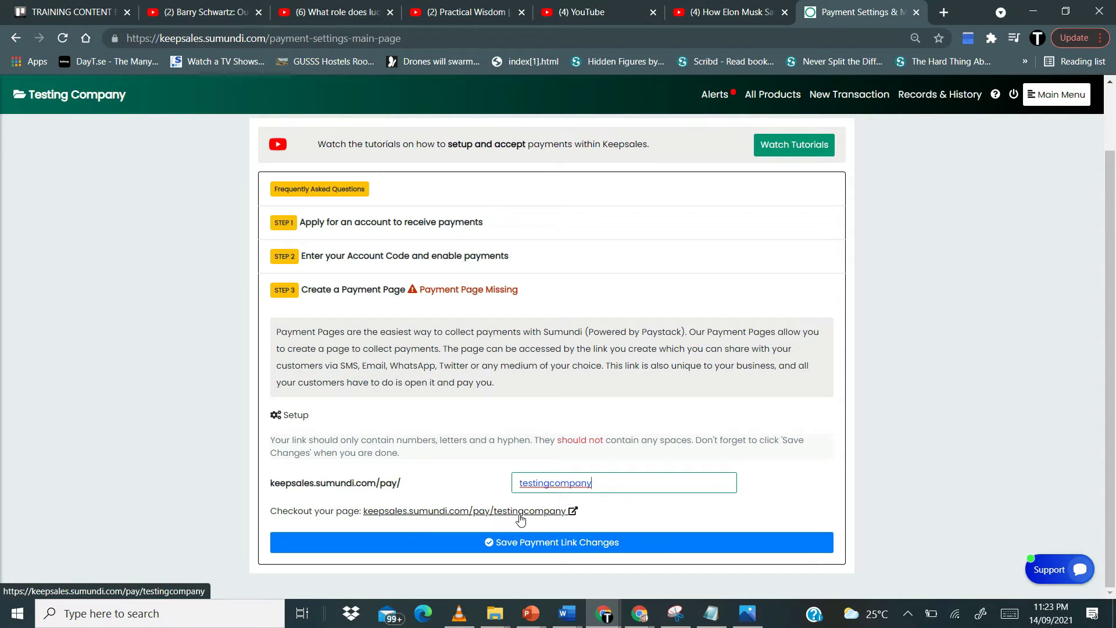
key("BackSpace")
key("BackSpace")
key("BackSpace")
key("BackSpace")
key("BackSpace")
key("BackSpace")
key("BackSpace")
key("BackSpace")
key("BackSpace")
key("BackSpace")
key("BackSpace")
key("BackSpace")
key("BackSpace")
key("BackSpace")
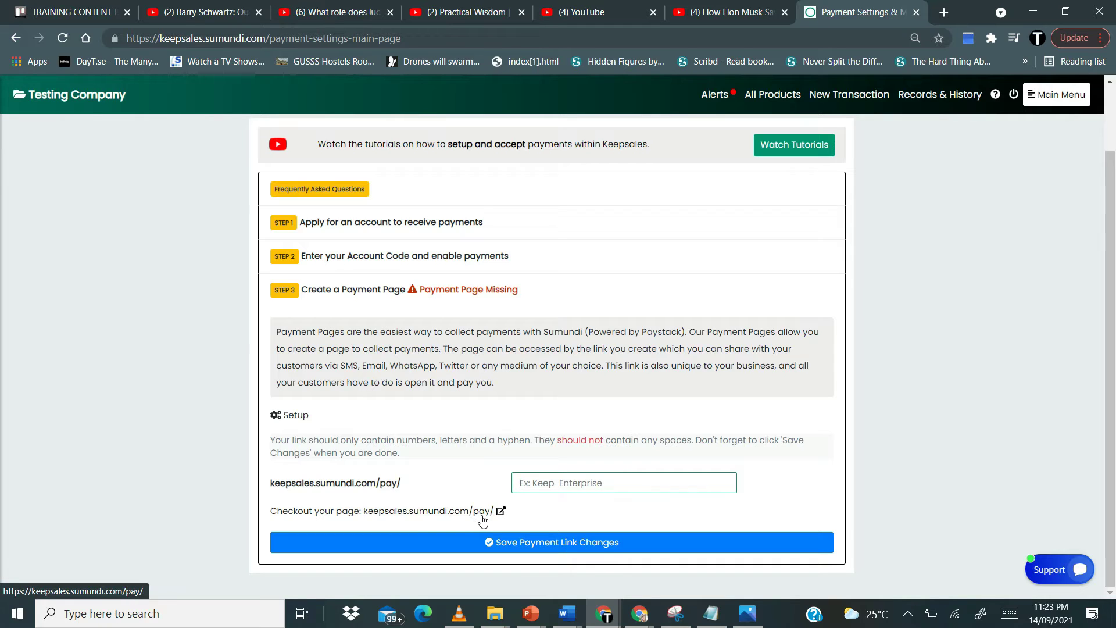
type("testingcompan")
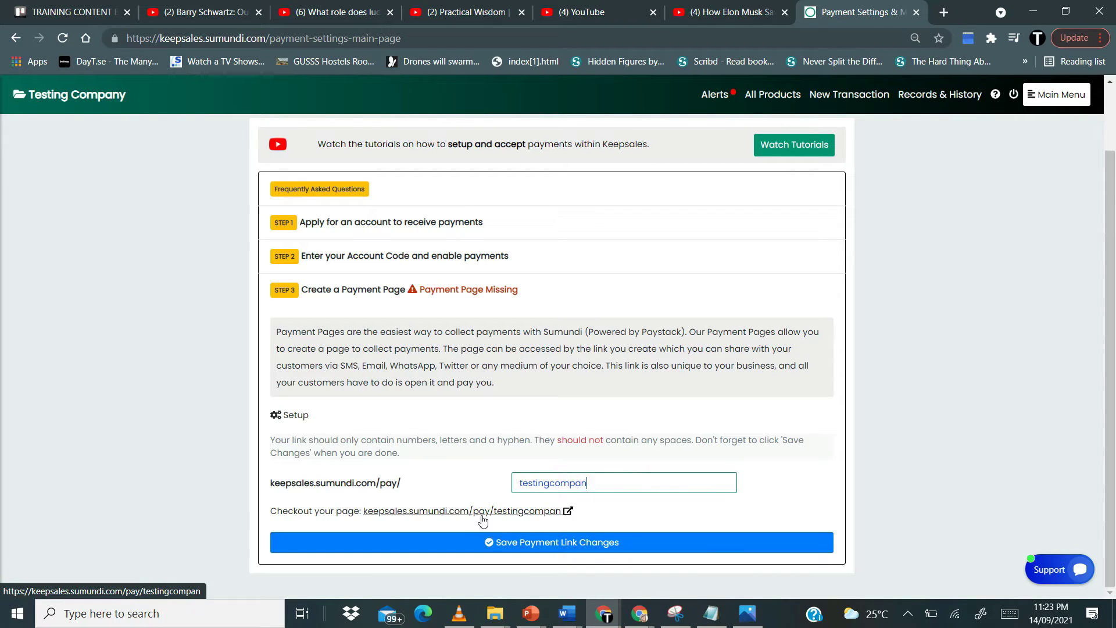
type("y")
- Save the 'testingcompany' payment link, dismiss the success dialog, and bring up the checkout link's options
left_click(535, 541)
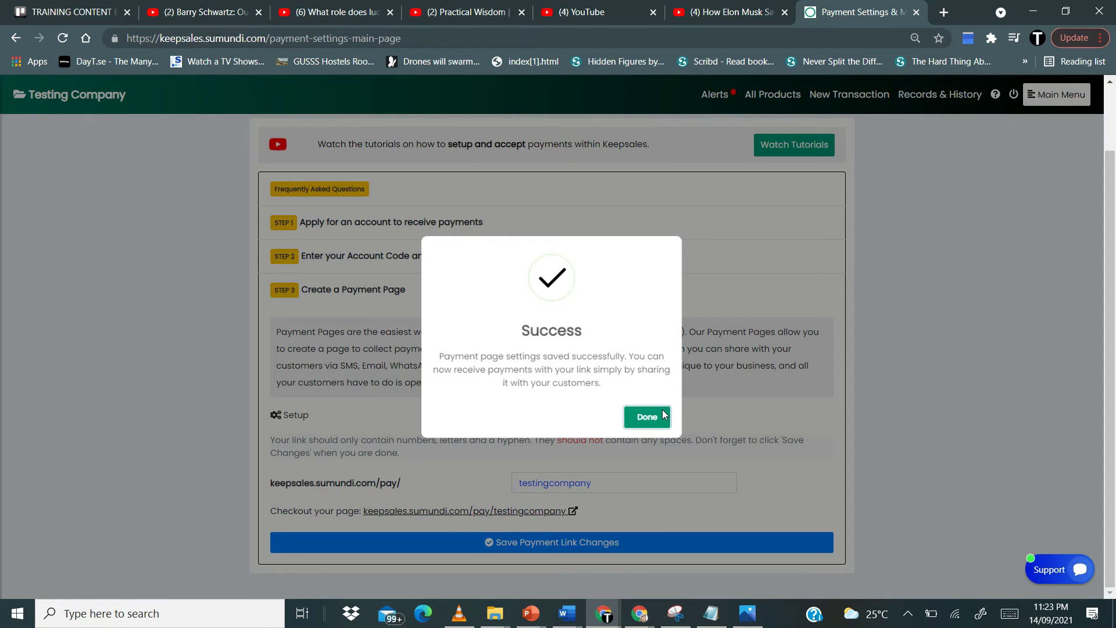
left_click(633, 419)
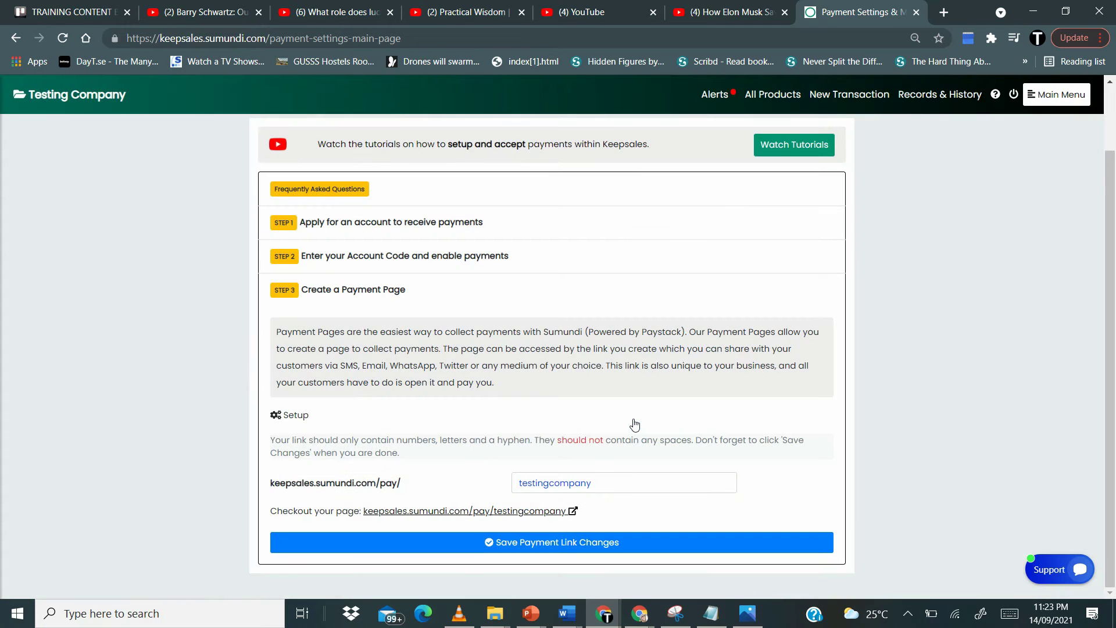
right_click(469, 517)
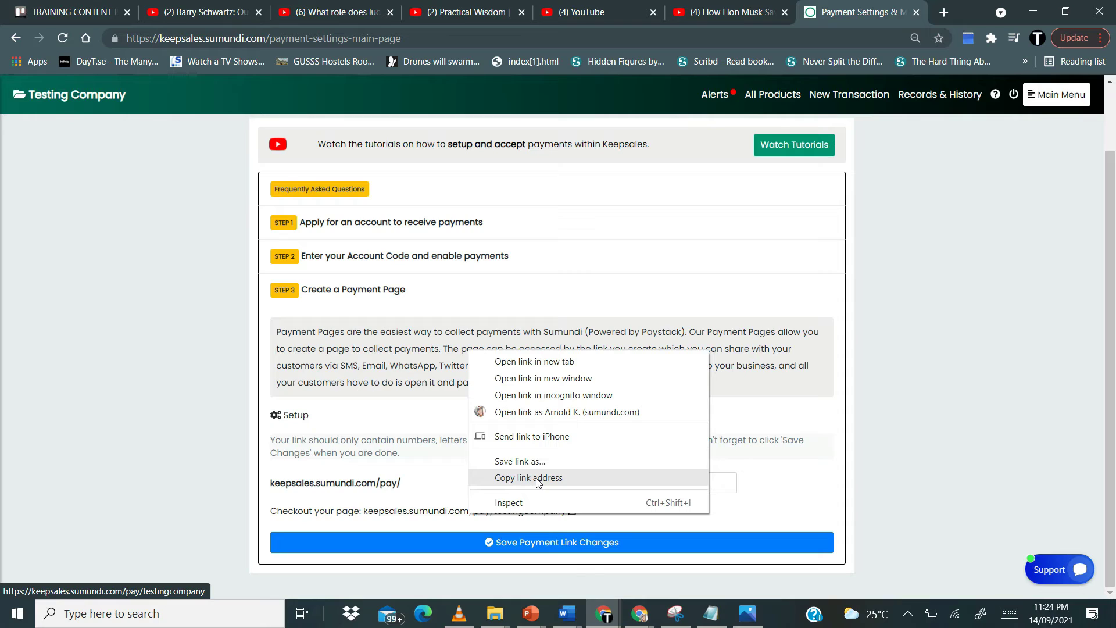
- Open the testingcompany checkout page in a new tab and enter the customer's name
left_click(433, 476)
left_click(510, 516)
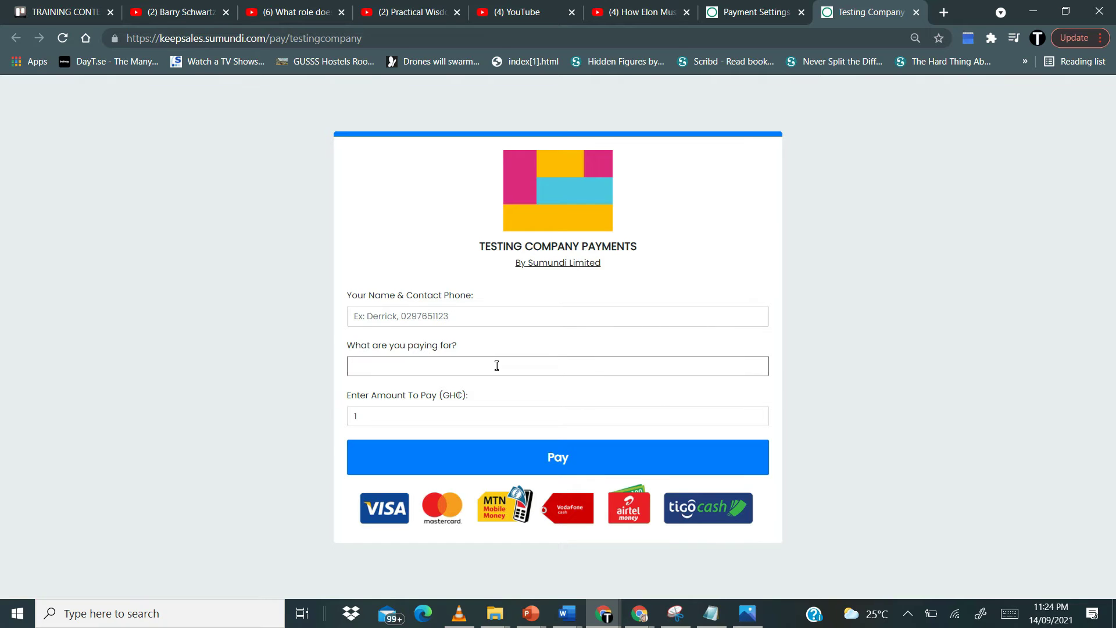
left_click(521, 363)
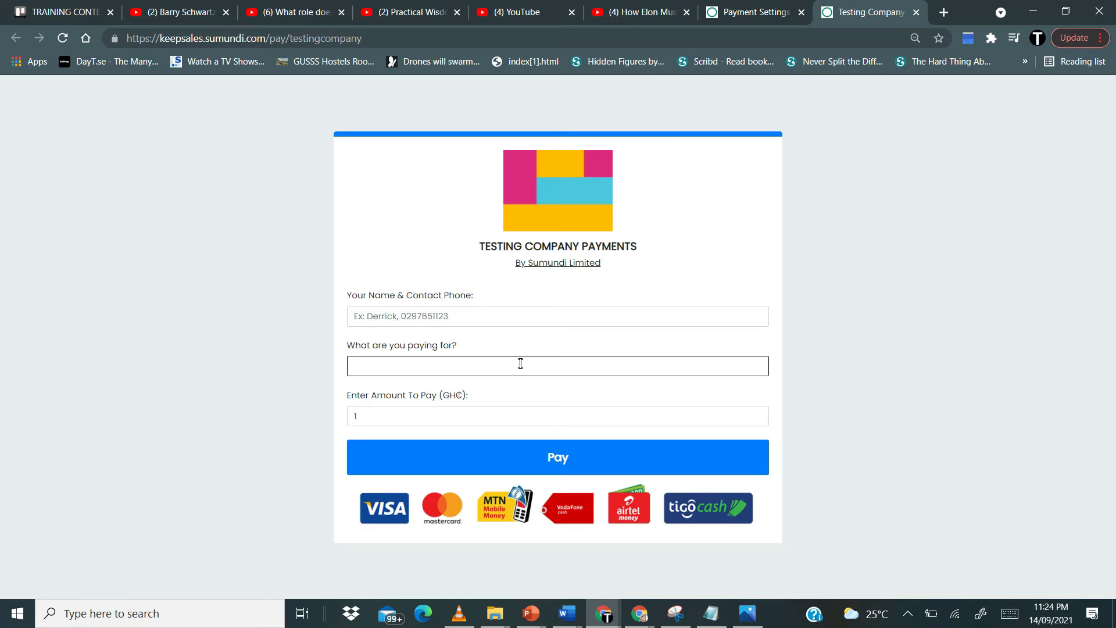
left_click(442, 317)
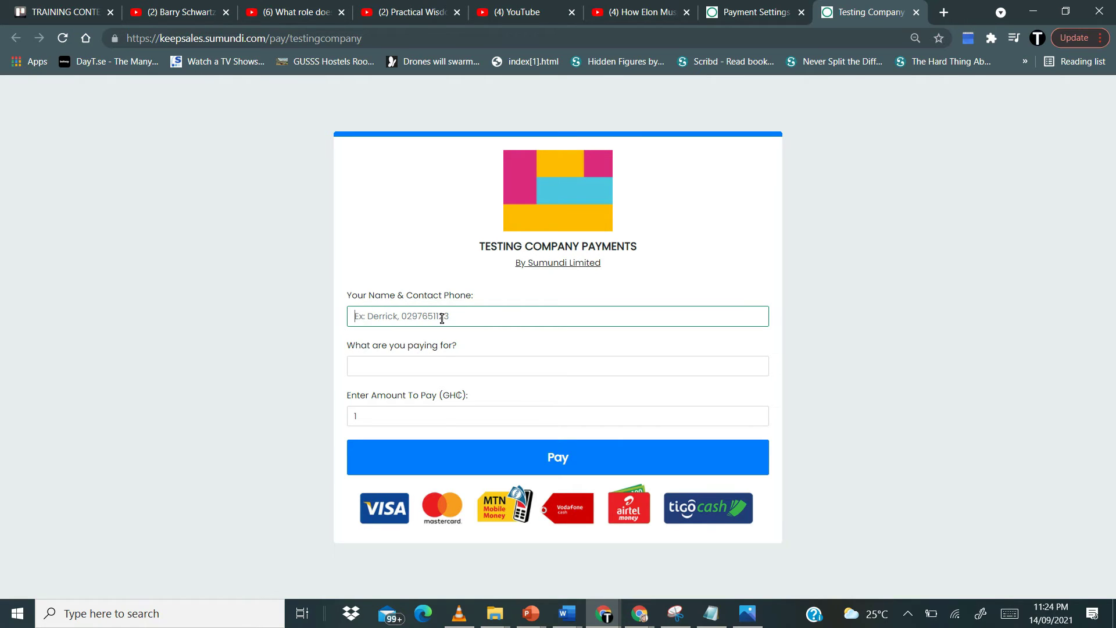
type("N")
key("BackSpace")
type("Charles")
- Set 'What are you paying for?' to Food
left_click(463, 361)
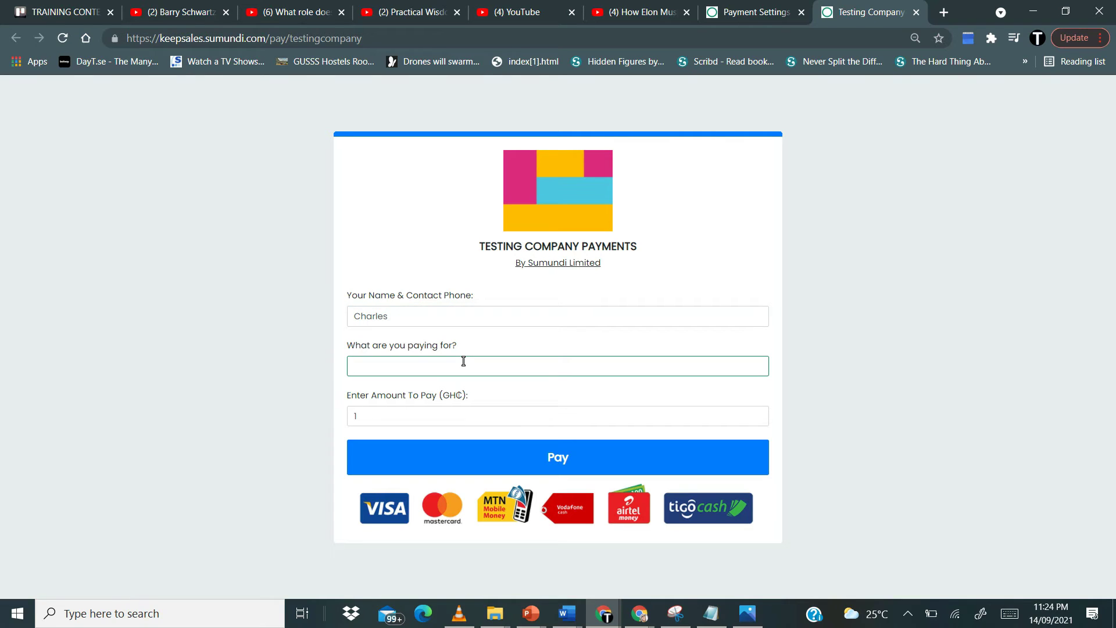
type("Food")
key("BackSpace")
key("BackSpace")
key("BackSpace")
type("Souvenir")
key("BackSpace")
key("BackSpace")
key("BackSpace")
key("BackSpace")
key("BackSpace")
key("BackSpace")
key("BackSpace")
key("BackSpace")
type("Grocerie")
key("BackSpace")
key("BackSpace")
key("BackSpace")
key("BackSpace")
key("BackSpace")
key("BackSpace")
key("BackSpace")
key("BackSpace")
type("Drugs")
key("BackSpace")
key("BackSpace")
key("BackSpace")
key("BackSpace")
key("BackSpace")
type("Food")
- Enter 1 as the amount to pay
left_click(408, 411)
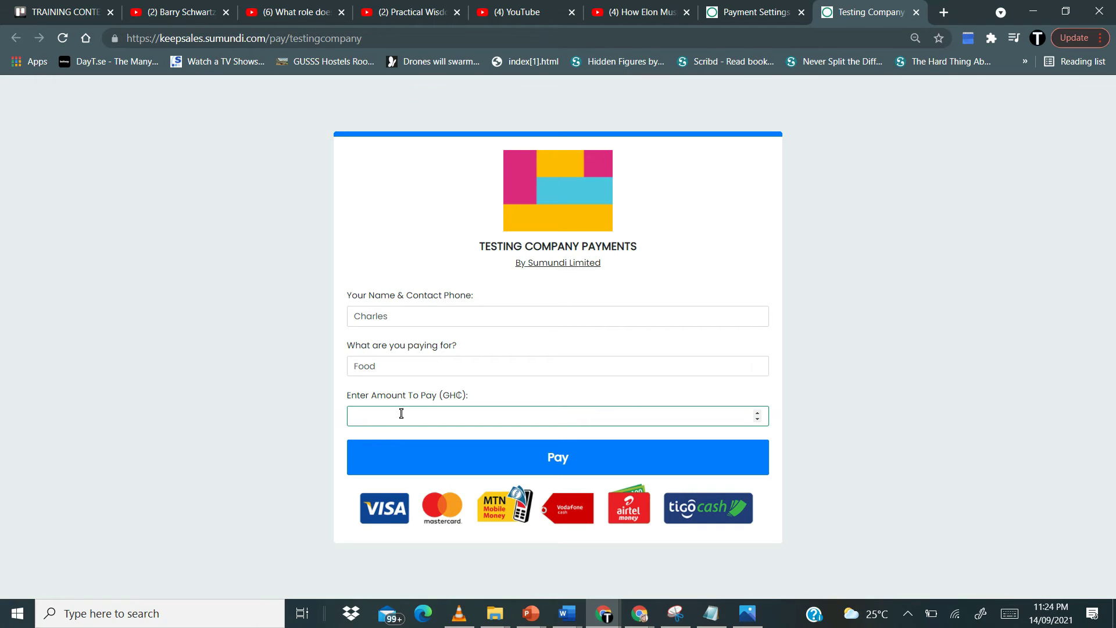
type("10")
key("BackSpace")
type("00")
key("BackSpace")
key("BackSpace")
key("BackSpace")
type("1")
- Submit the GHS 1 payment and confirm it by MTN Mobile Money using the saved payer number
left_click(555, 464)
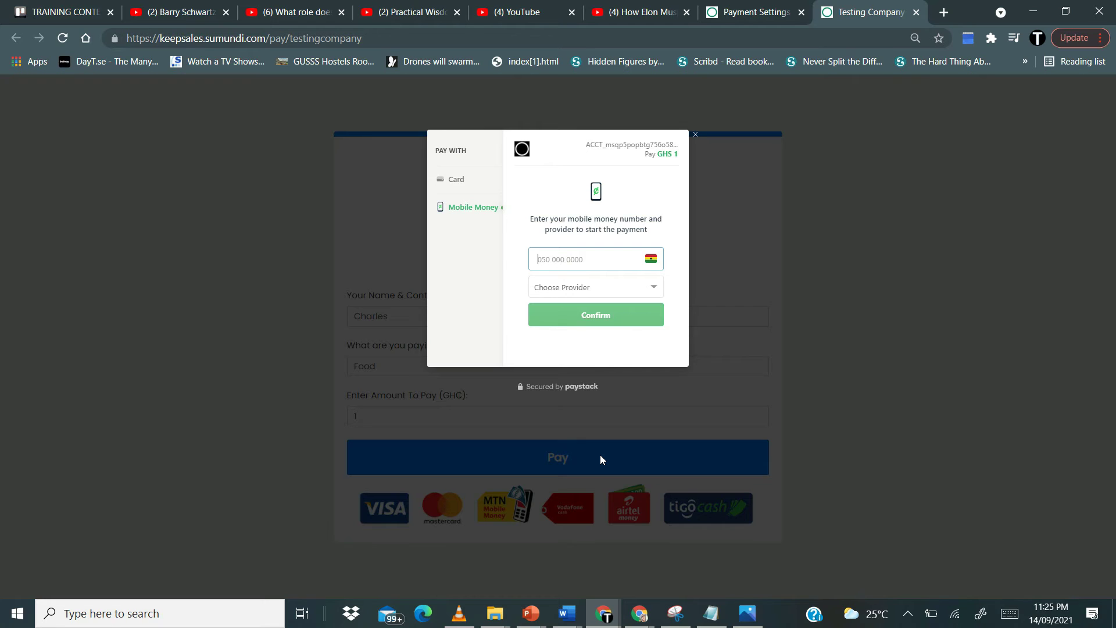
left_click(457, 180)
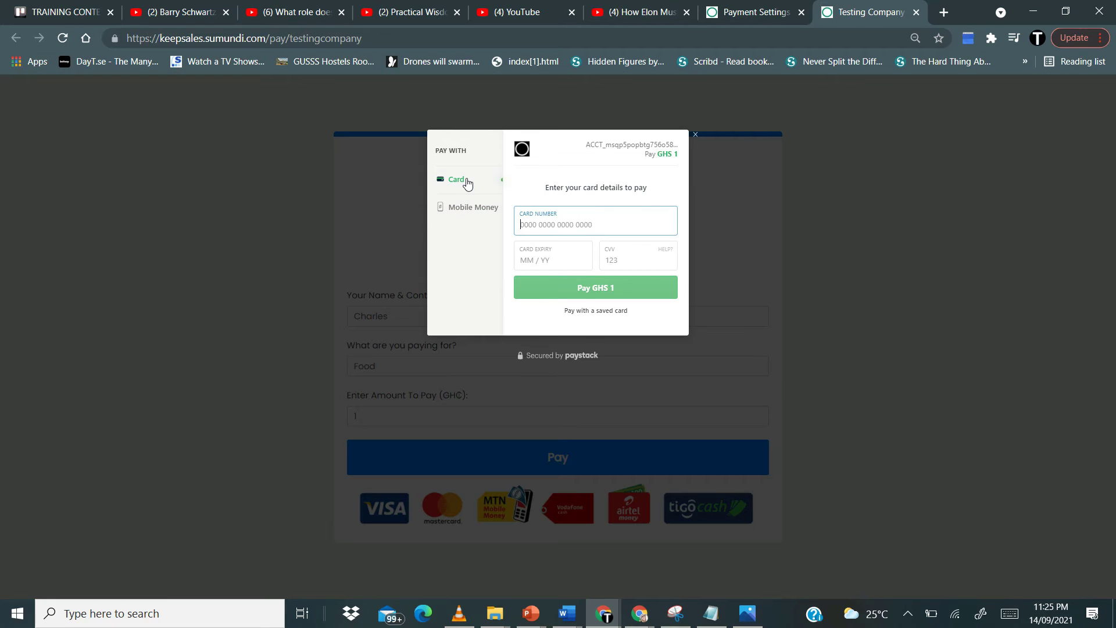
left_click(471, 208)
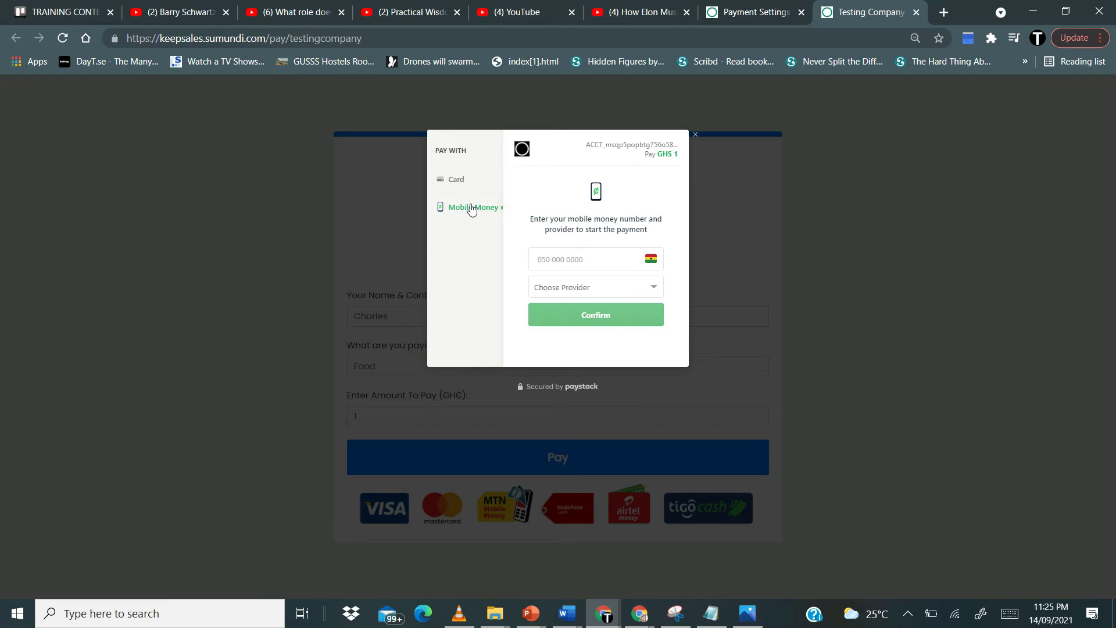
left_click(600, 259)
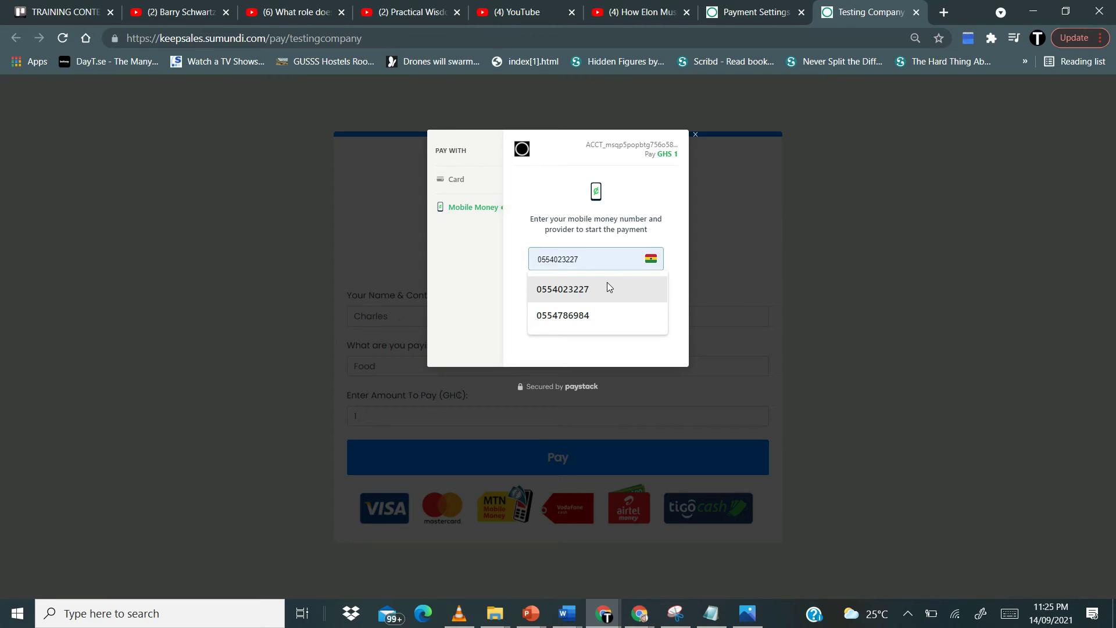
left_click(607, 283)
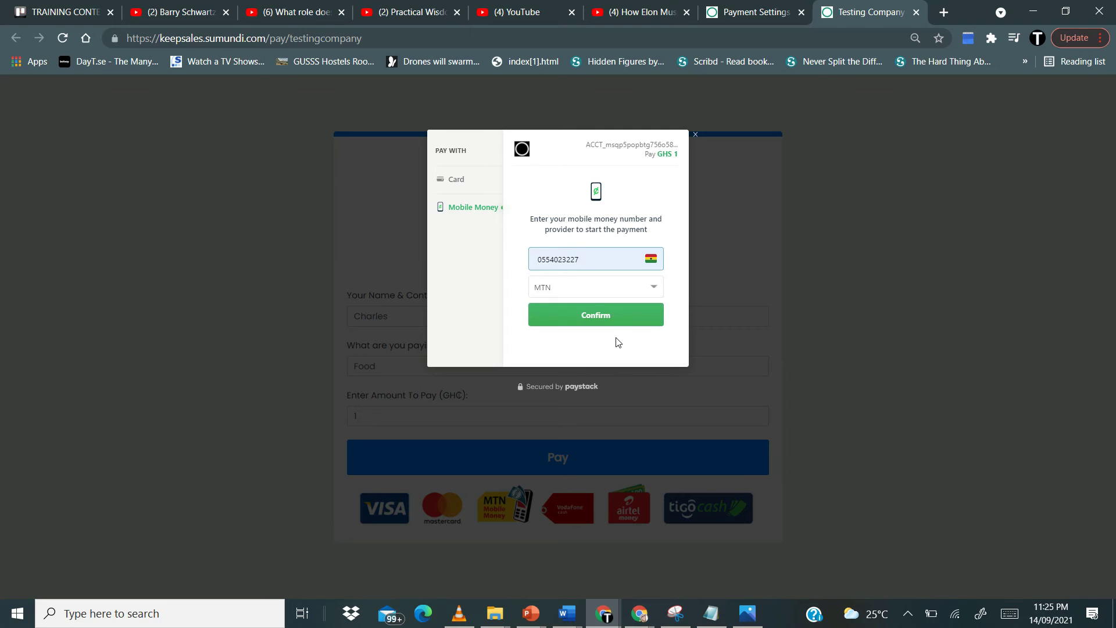
left_click(601, 321)
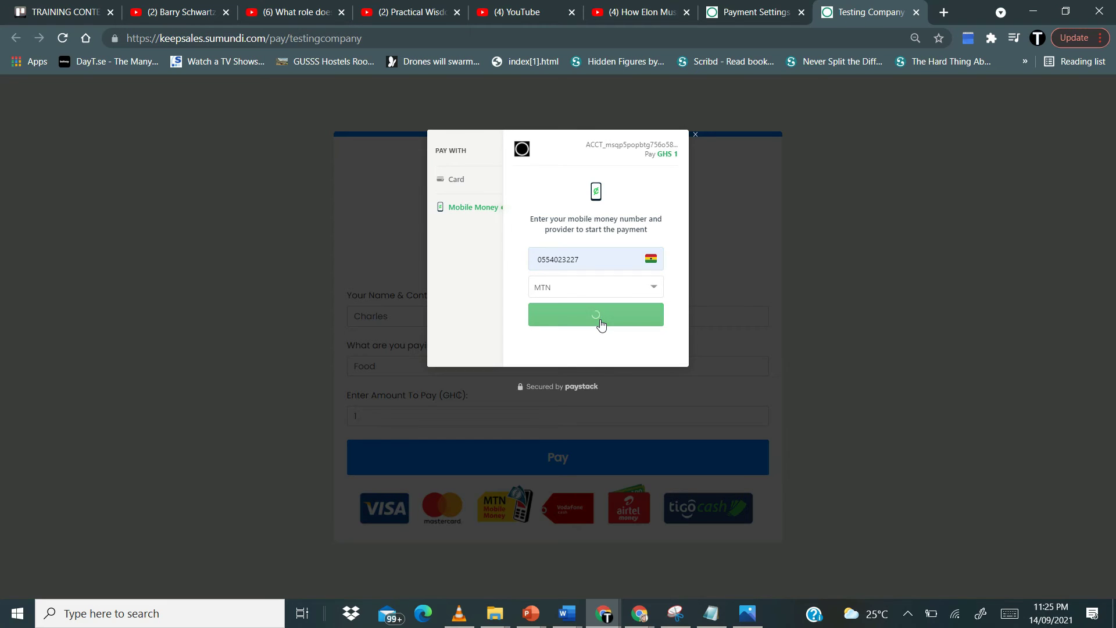